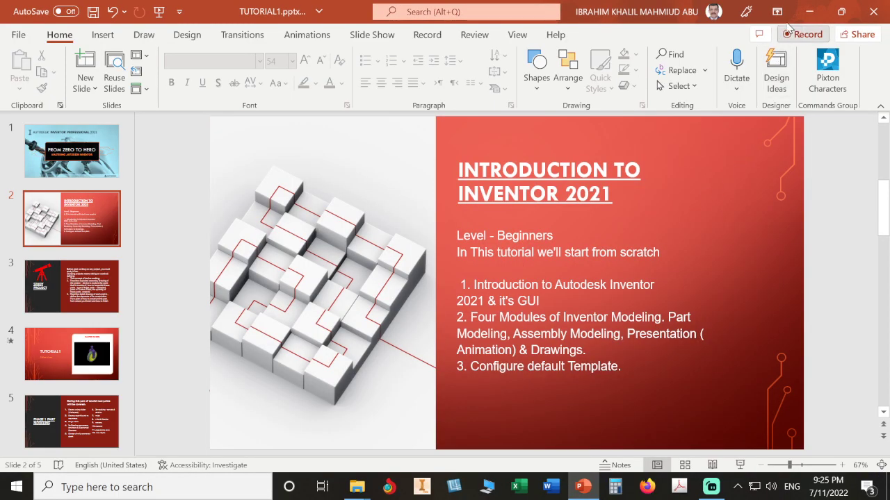
# - Put away PowerPoint and the tutorials folder, and bring up the Start menu program list
pyautogui.click(809, 12)
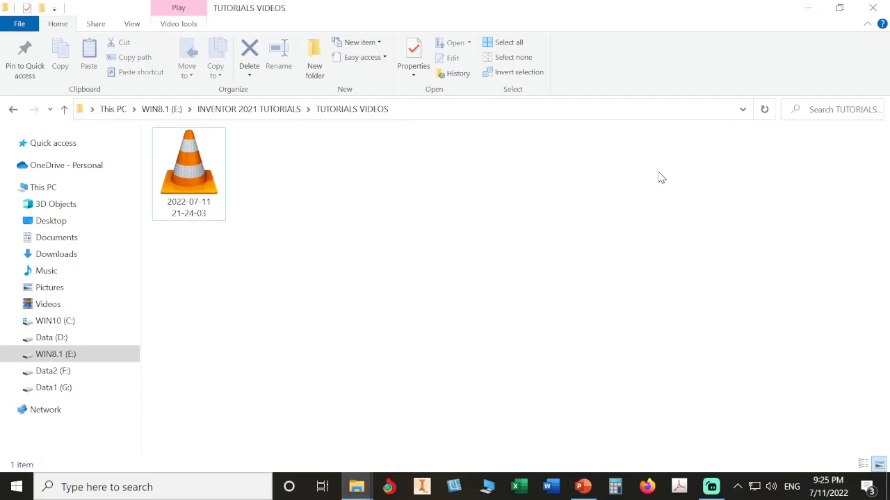
pyautogui.click(808, 8)
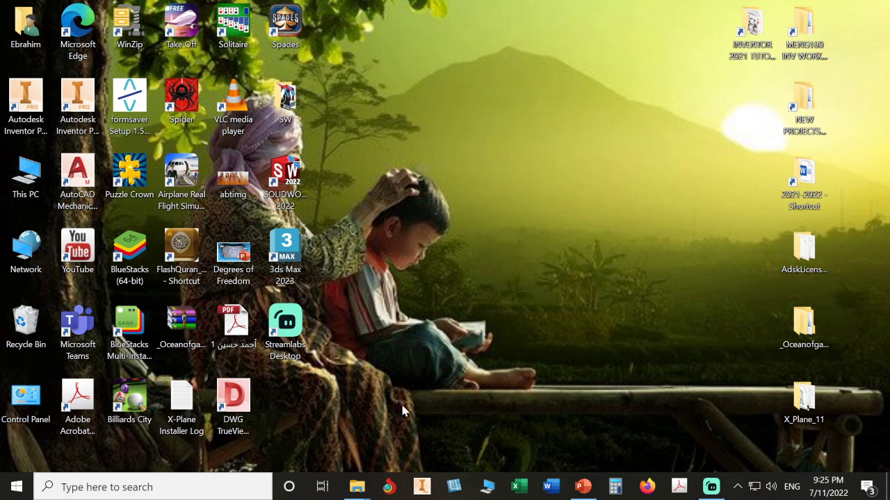
pyautogui.click(17, 492)
pyautogui.moveTo(17, 456)
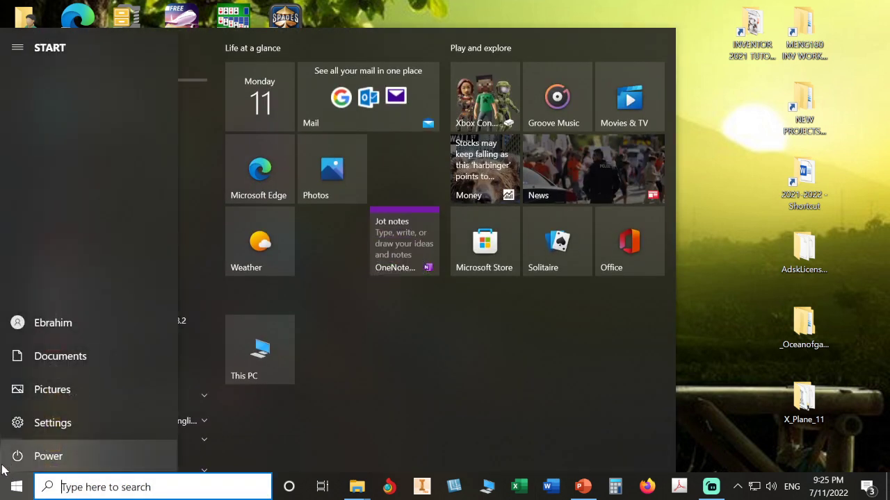
pyautogui.scroll(-2, 155, 366)
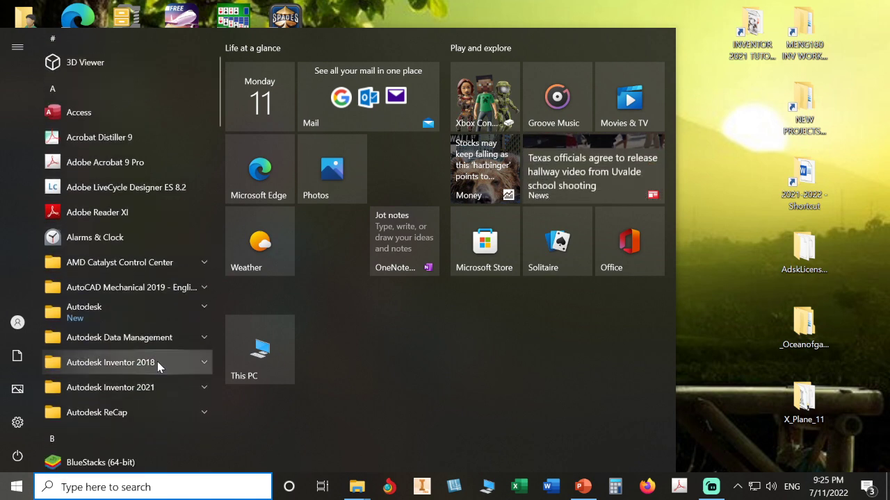
# - Pin Inventor Professional 2021 from the Autodesk Inventor 2021 group to the taskbar
pyautogui.click(200, 387)
pyautogui.scroll(-2, 199, 383)
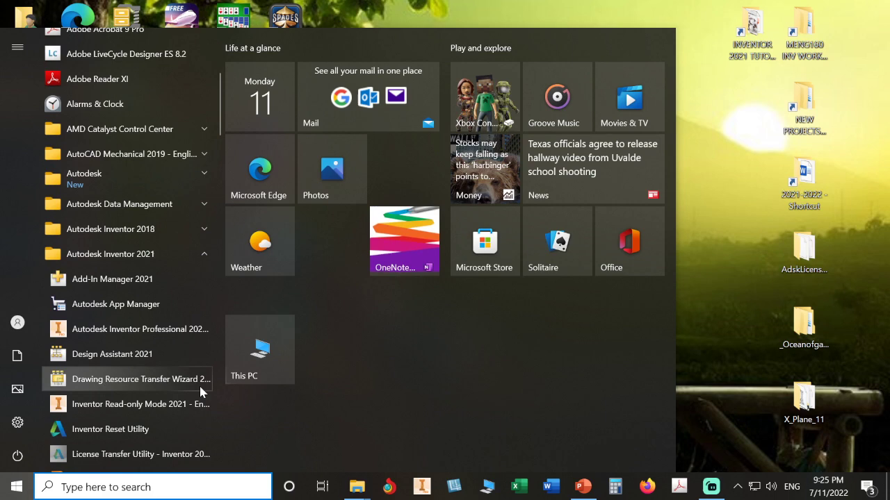
pyautogui.rightClick(145, 329)
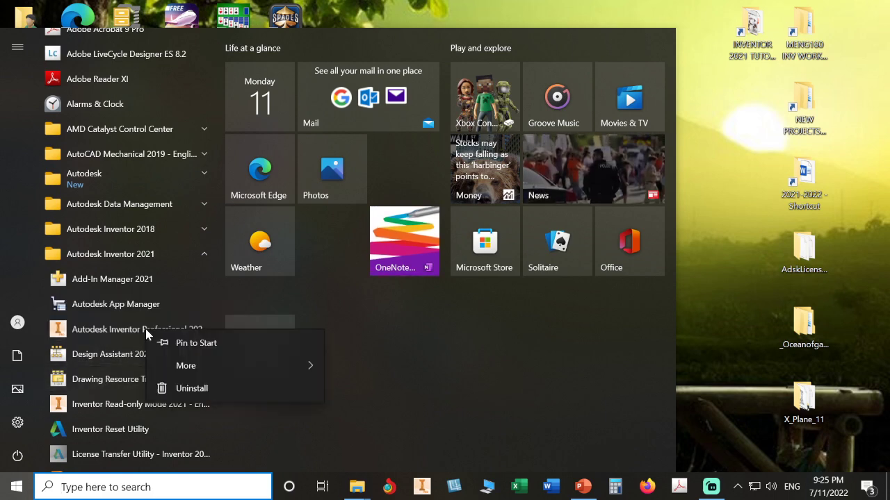
pyautogui.moveTo(208, 368)
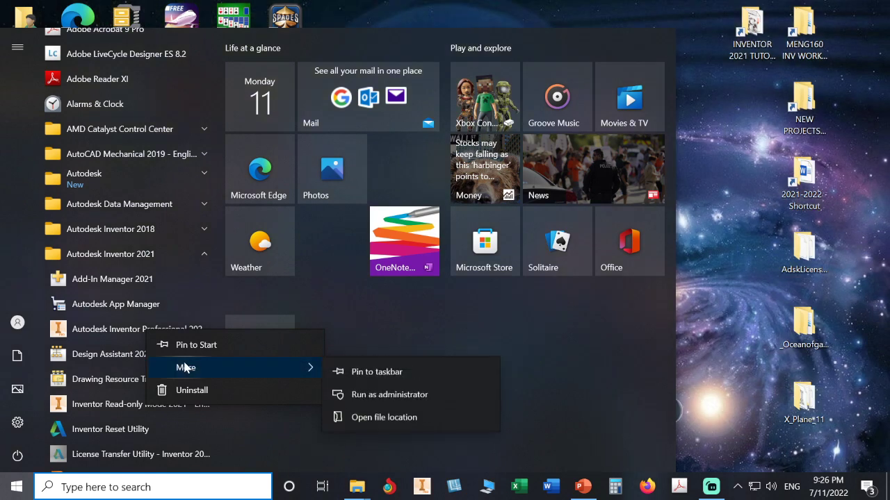
pyautogui.click(377, 373)
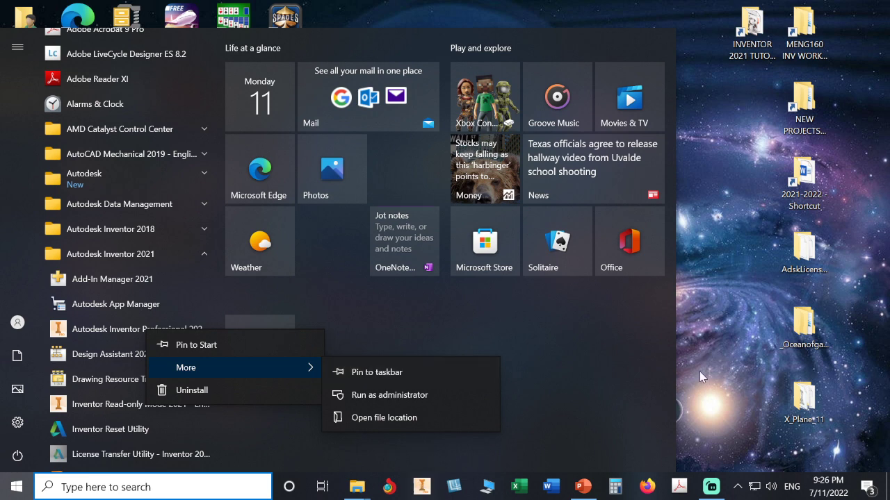
pyautogui.click(705, 338)
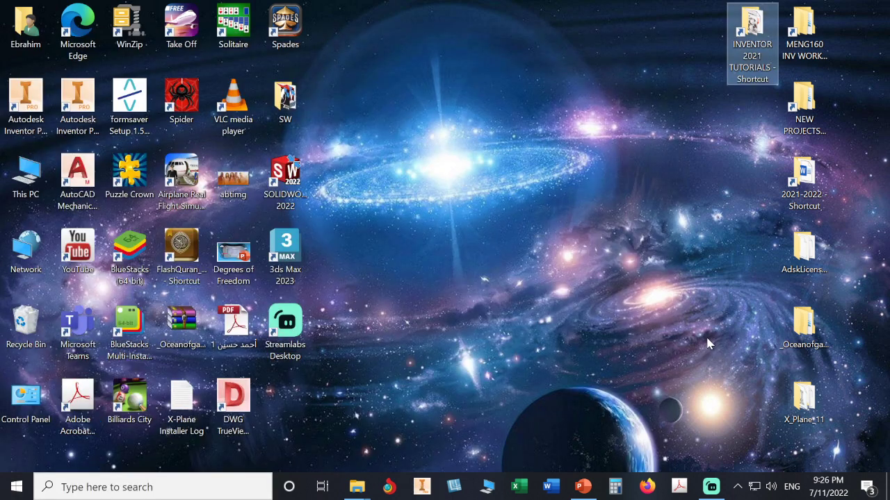
# - Launch Inventor Professional 2021 from the taskbar and let it load to the Get Started screen
pyautogui.click(422, 487)
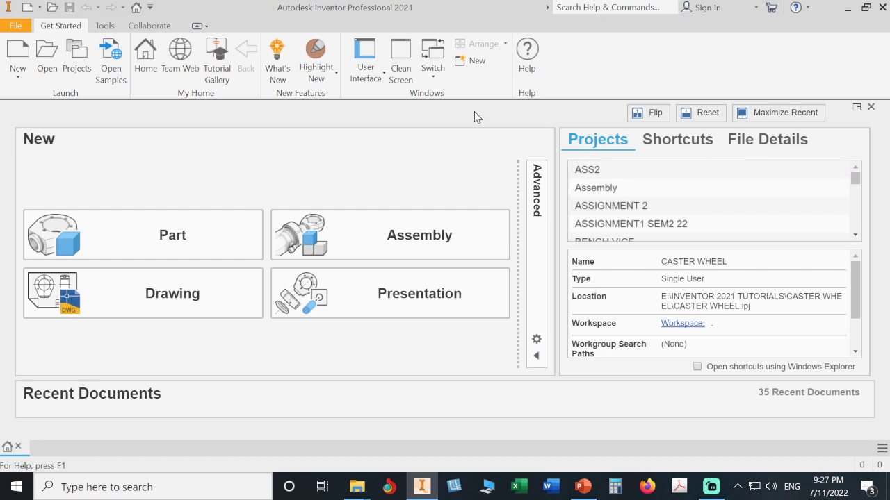
pyautogui.click(105, 25)
pyautogui.click(149, 26)
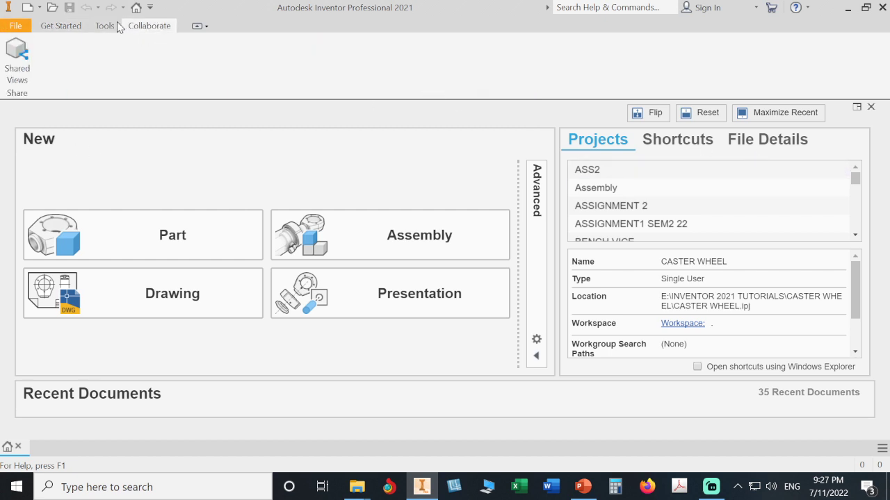
pyautogui.click(64, 26)
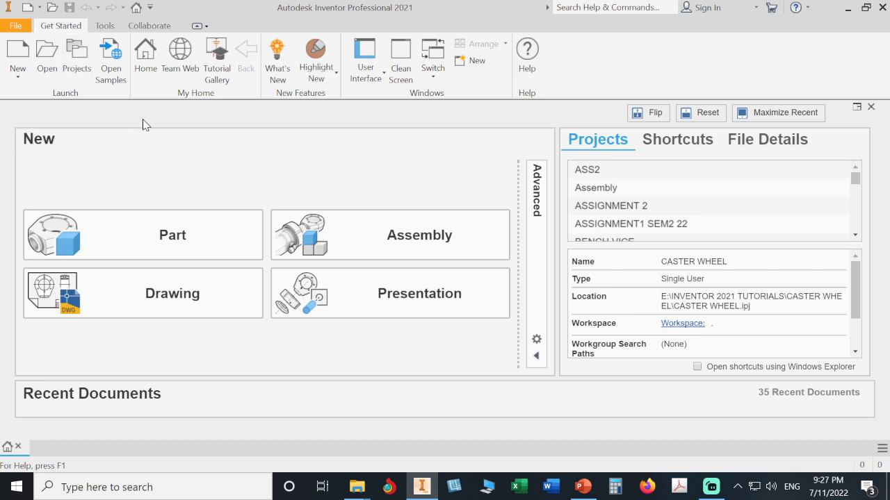
pyautogui.click(10, 26)
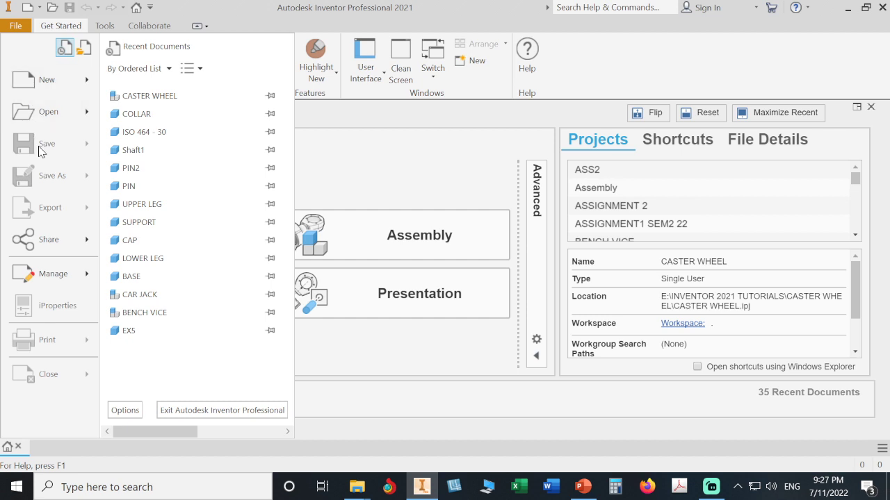
pyautogui.click(394, 185)
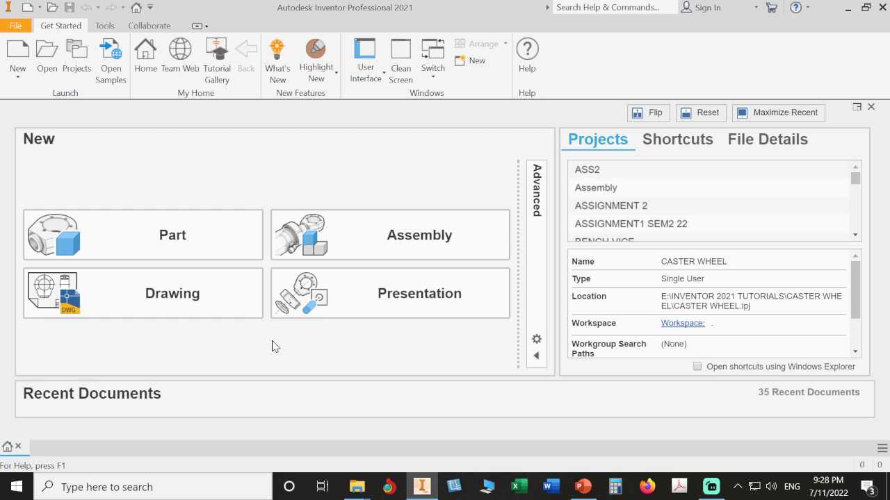
# - Set the default template to inches and ANSI, overwriting the existing default
pyautogui.click(540, 343)
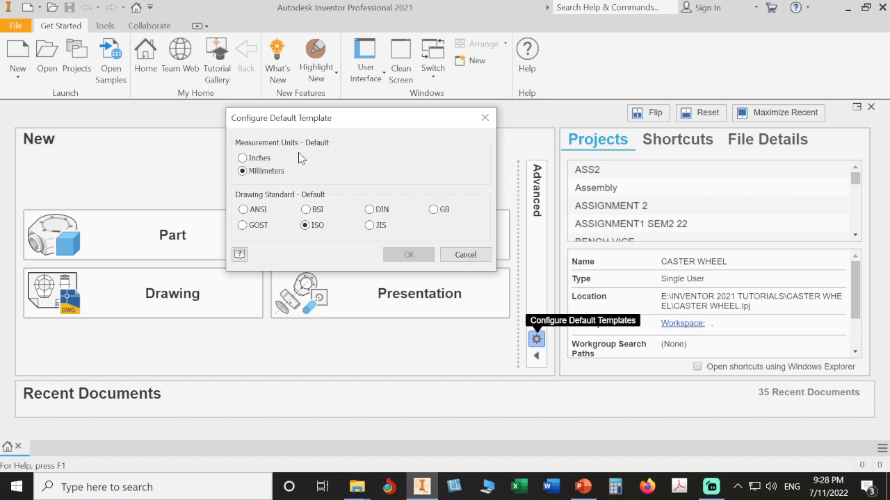
pyautogui.click(258, 160)
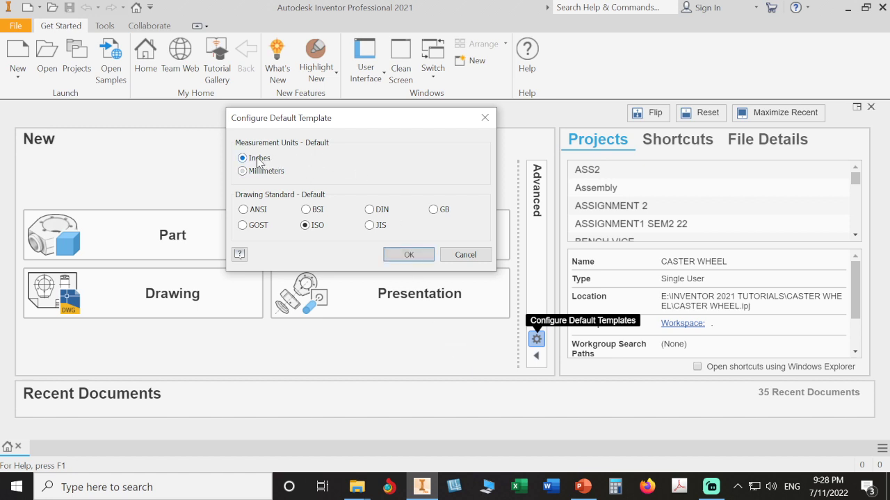
pyautogui.click(254, 210)
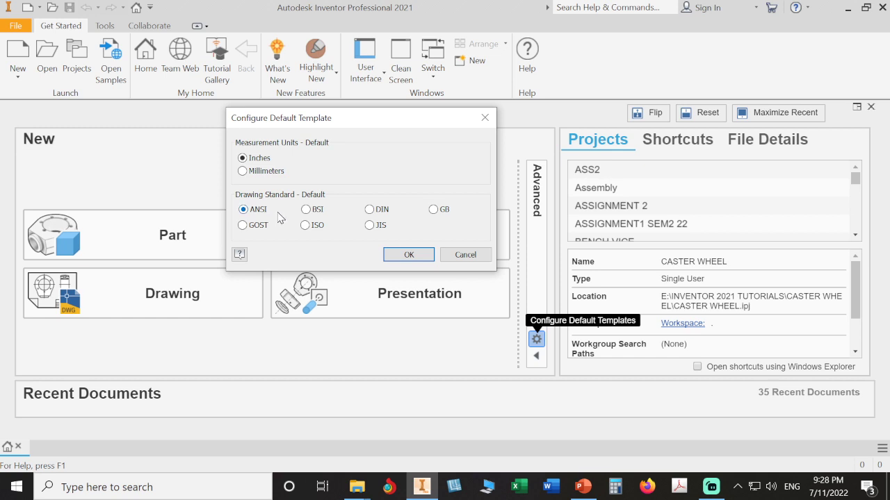
pyautogui.click(408, 255)
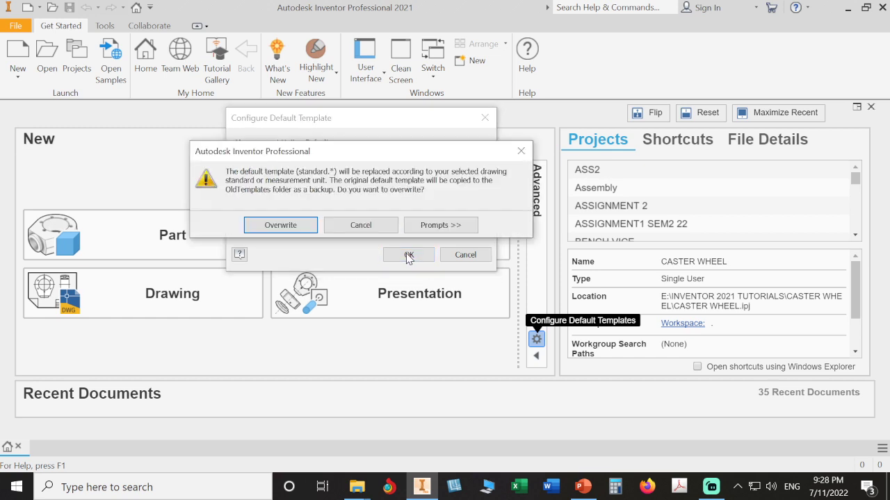
pyautogui.click(314, 228)
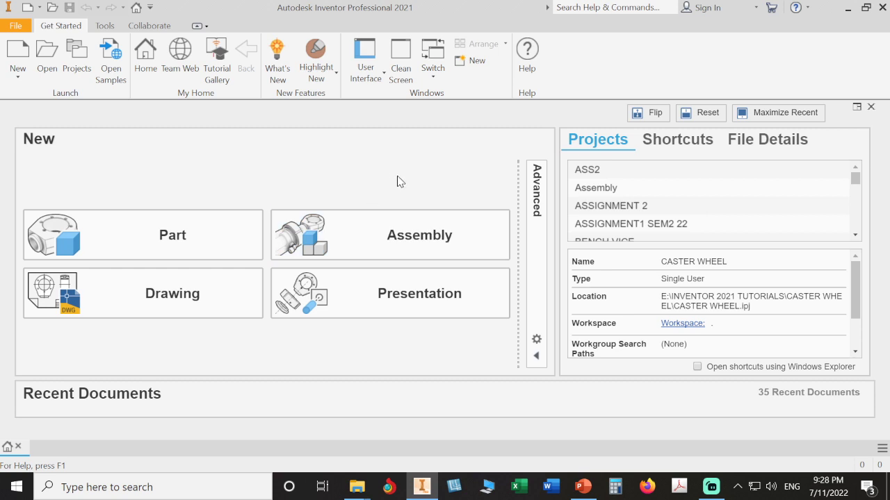
# - Change the default template to millimeters and ISO, overwriting the previous default
pyautogui.click(536, 339)
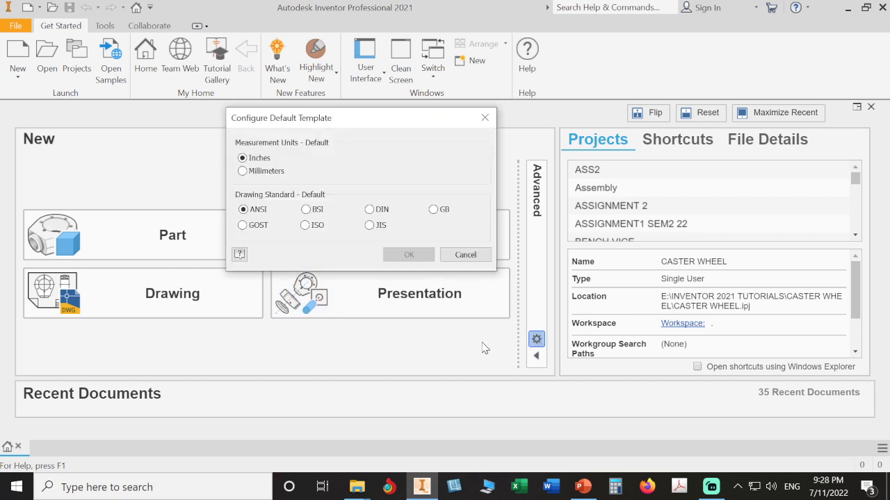
pyautogui.click(243, 171)
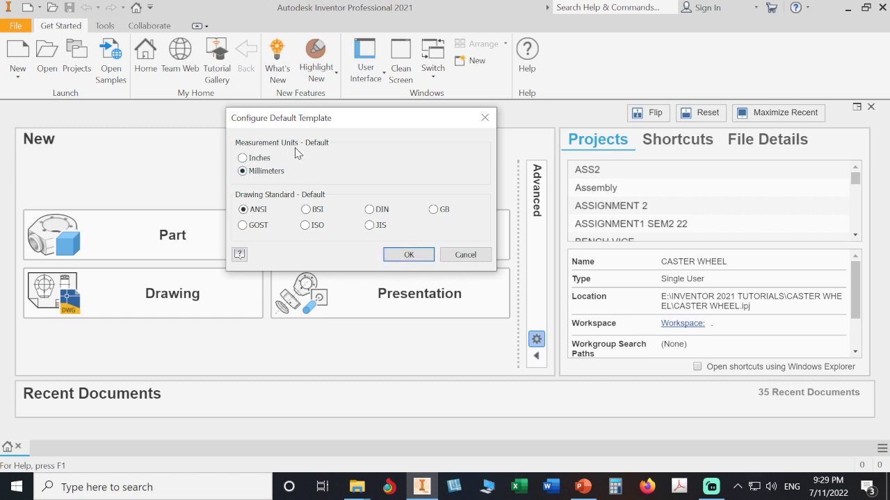
pyautogui.click(306, 227)
pyautogui.click(407, 256)
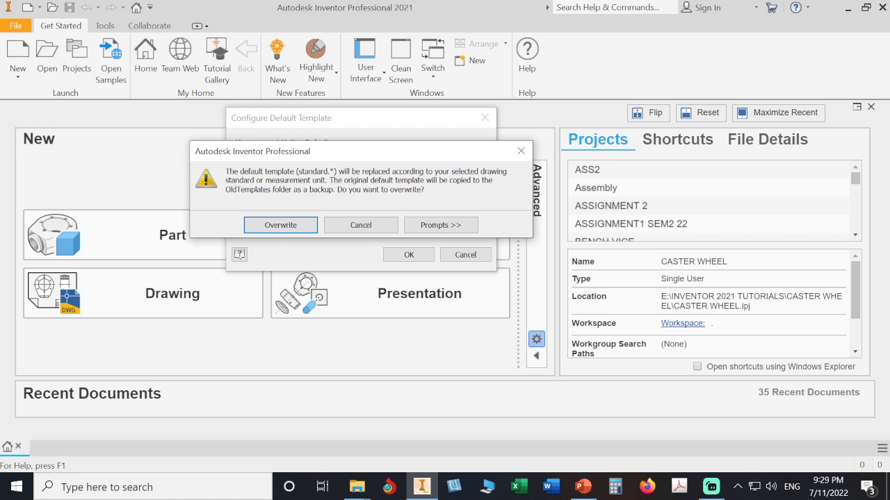
pyautogui.click(295, 225)
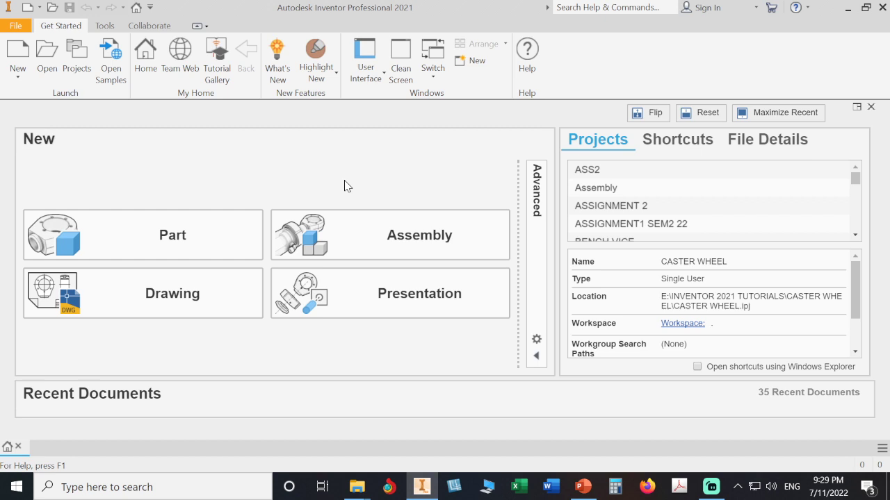
pyautogui.click(536, 339)
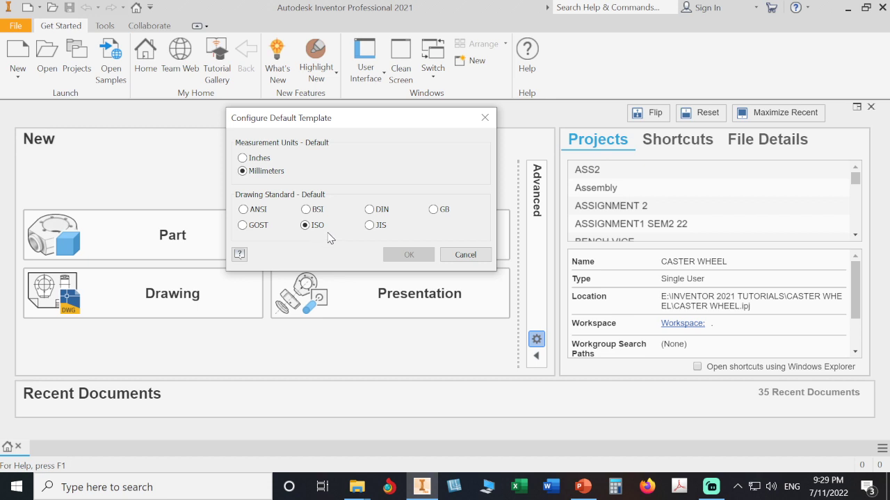
pyautogui.click(448, 255)
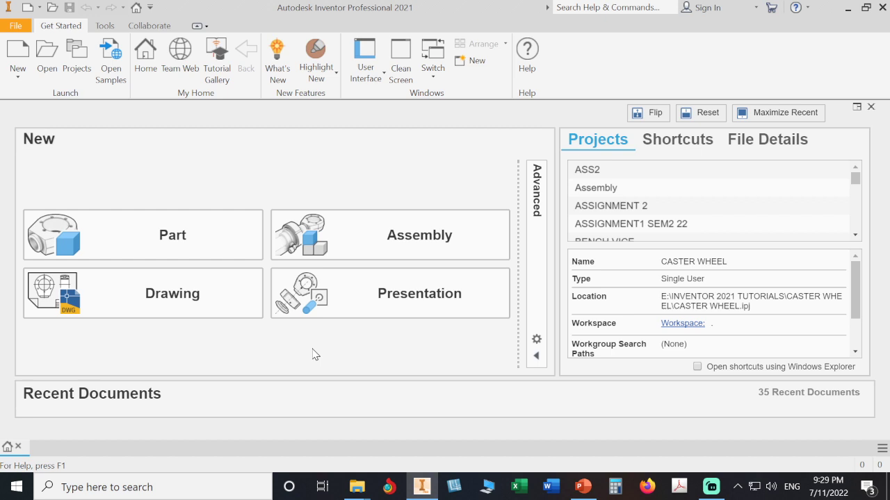
# - Start a new blank part, Part1, from the Part tile on My Home
pyautogui.click(166, 237)
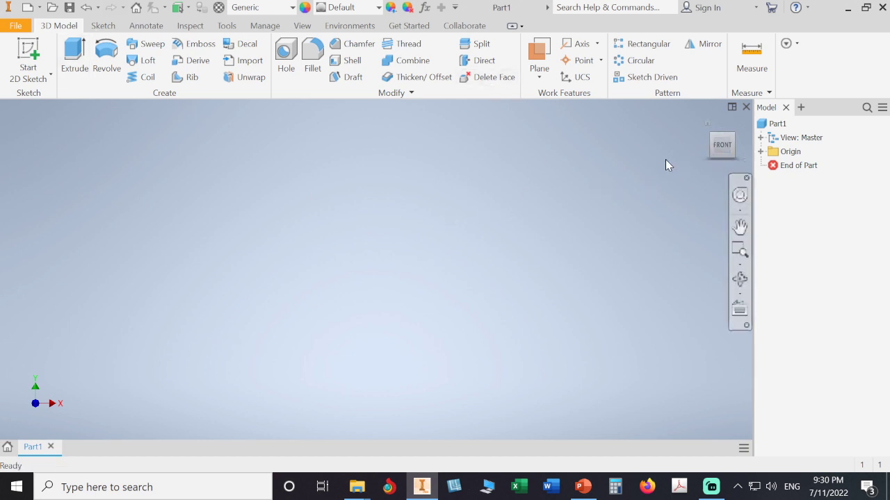
pyautogui.moveTo(722, 144)
pyautogui.click(741, 144)
pyautogui.click(702, 148)
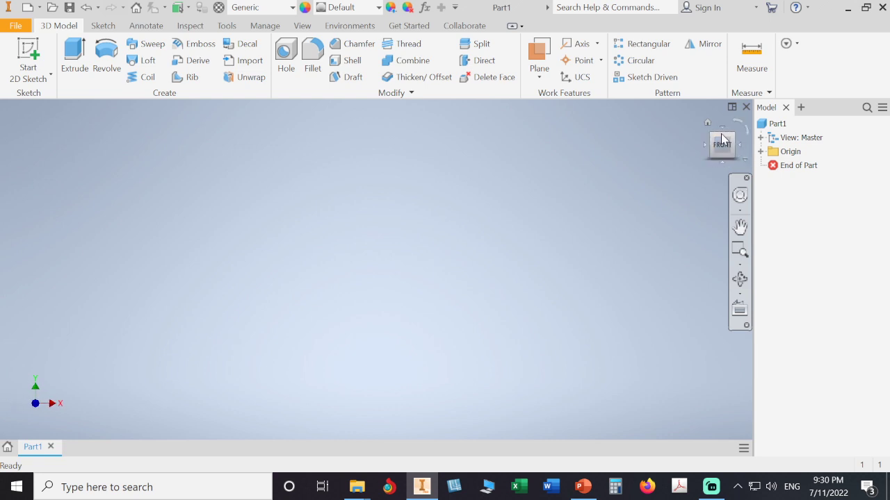
pyautogui.click(721, 128)
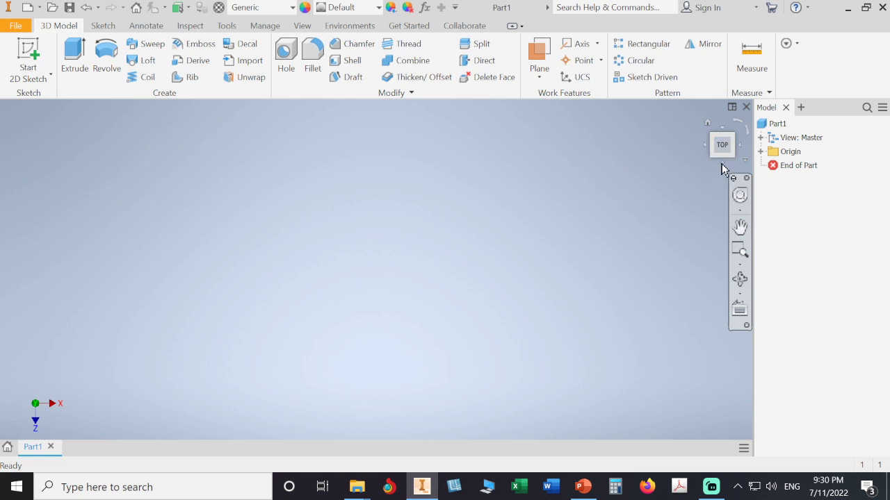
pyautogui.click(722, 166)
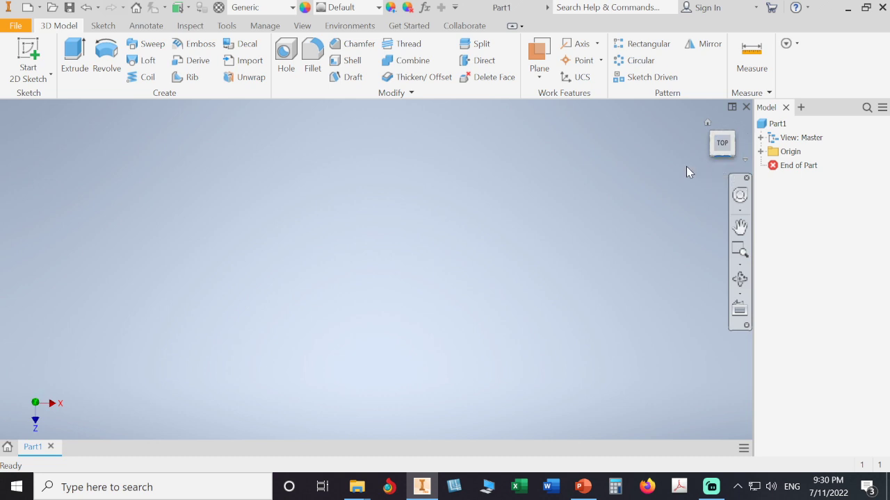
pyautogui.click(704, 125)
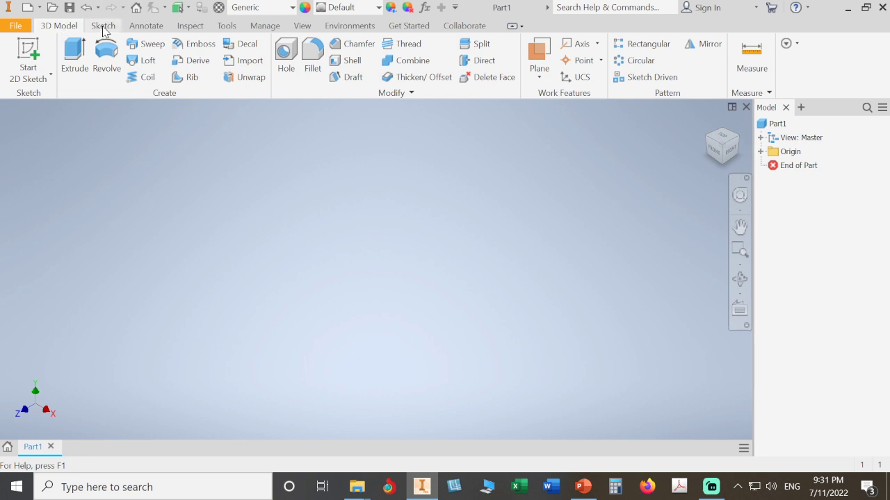
pyautogui.click(104, 32)
pyautogui.click(55, 27)
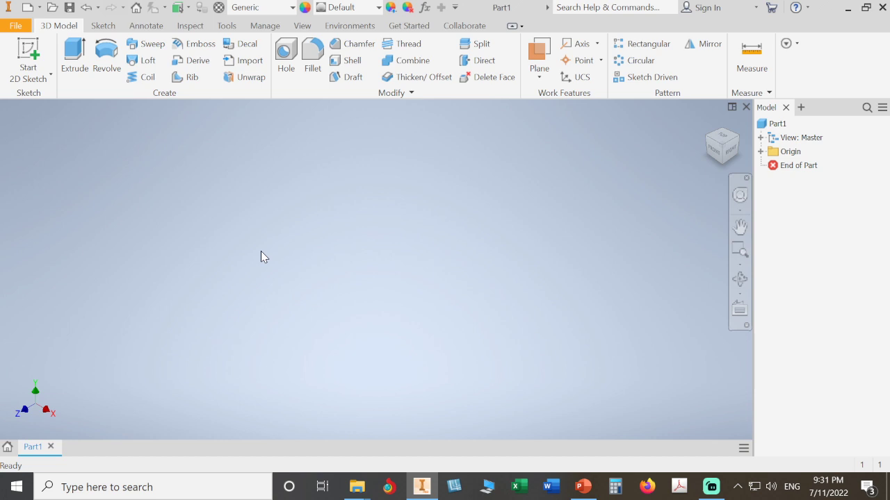
# - Return to My Home and start a new empty assembly, Assembly1
pyautogui.click(7, 448)
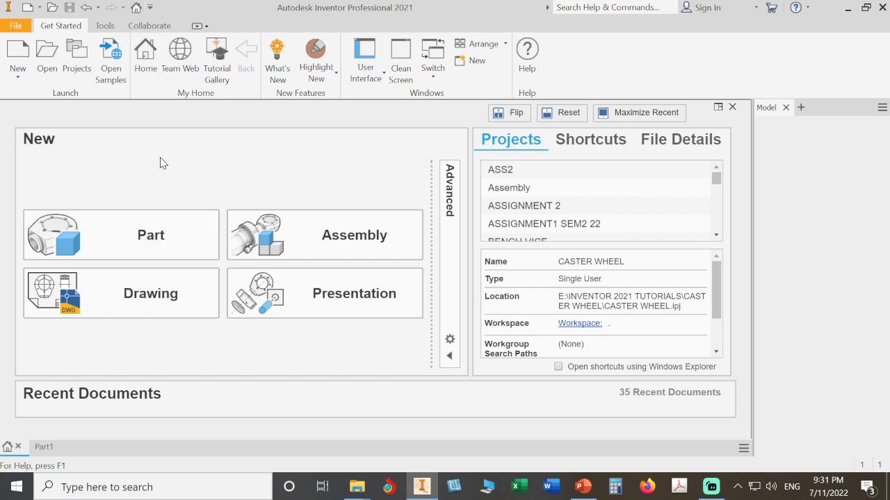
pyautogui.click(345, 237)
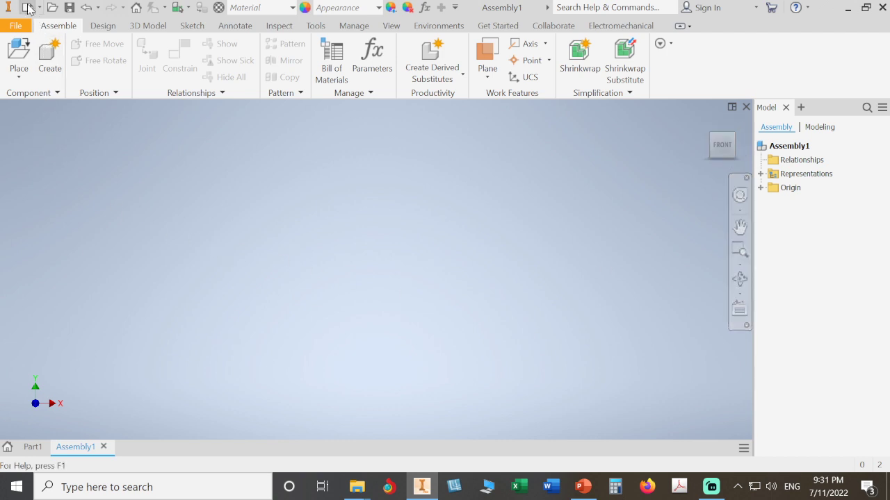
# - Create Drawing1 from the AUOB V4.idw template, accepting the title block prompts, and show Annotate tools
pyautogui.hotkey('ctrl', 'n')
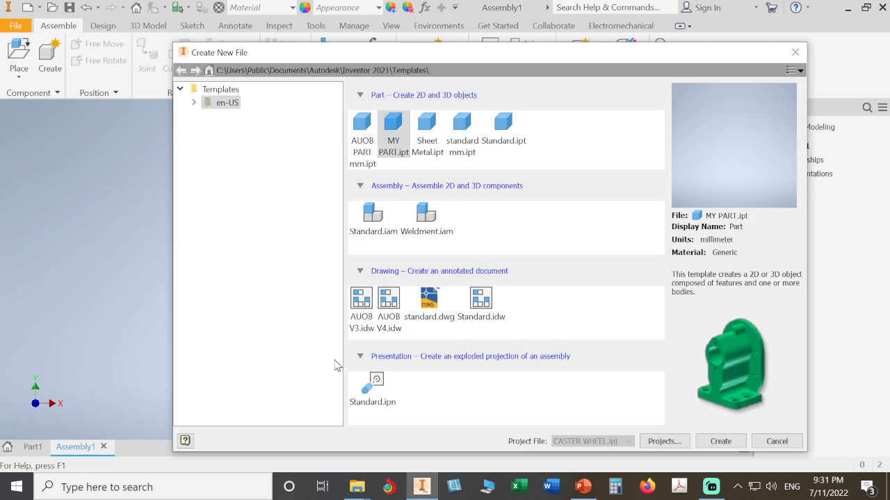
pyautogui.click(359, 302)
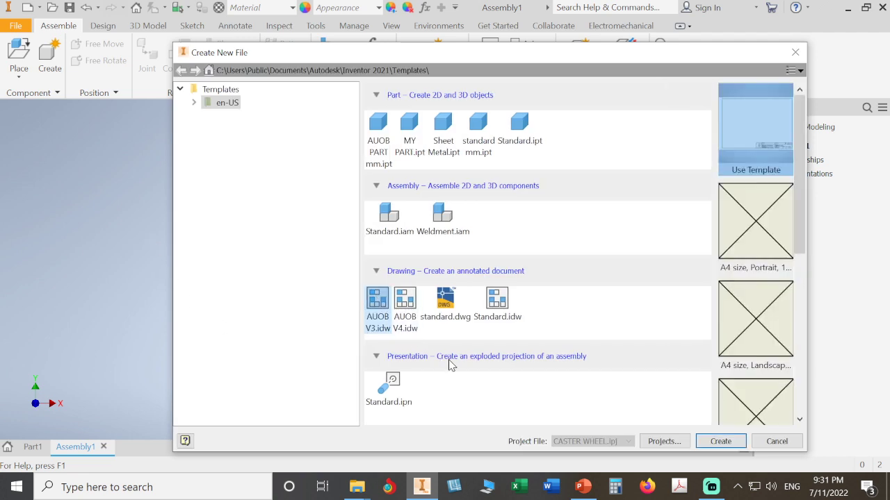
pyautogui.click(410, 300)
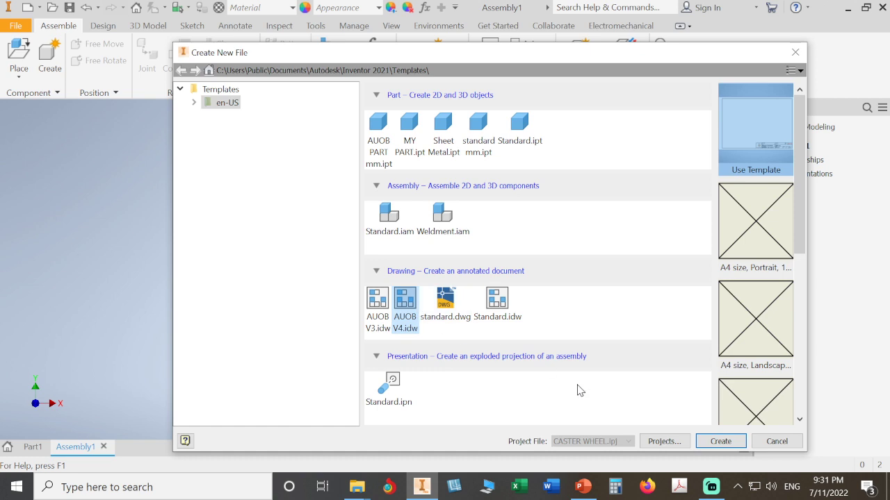
pyautogui.click(721, 442)
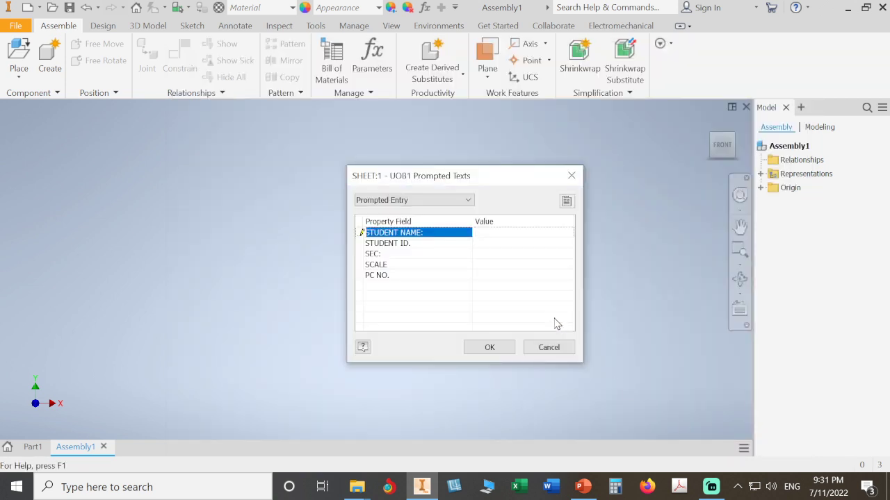
pyautogui.click(487, 348)
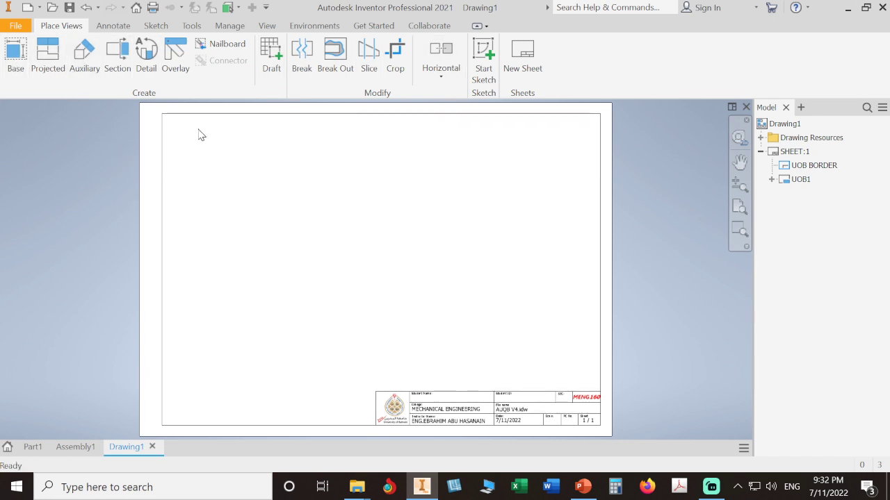
pyautogui.click(114, 25)
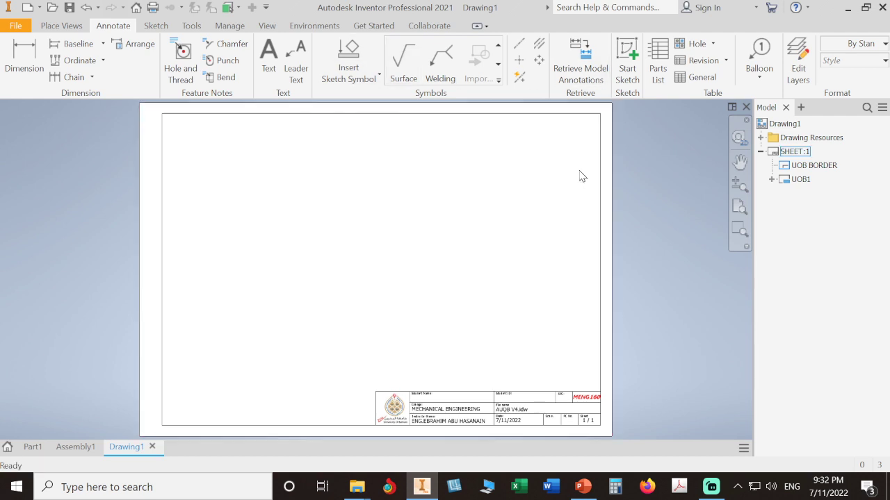